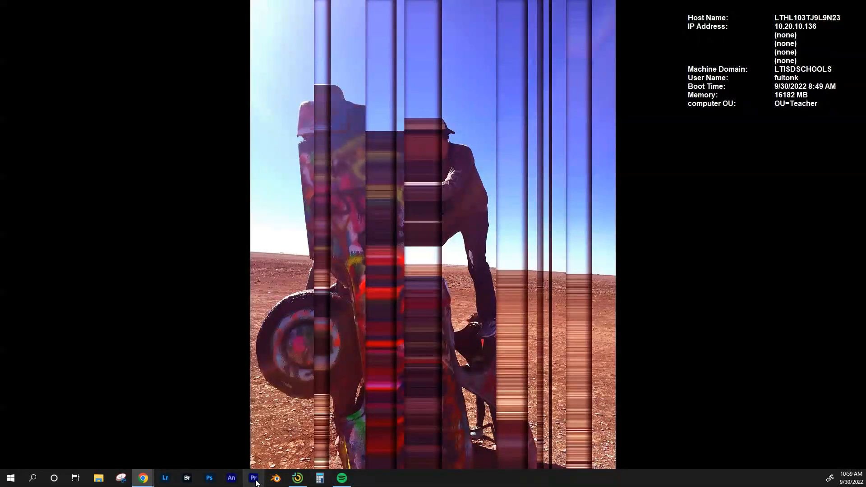
Step: Open Adobe Premiere Pro 2021 and start a new project named sample-stopmotion
click(13, 481)
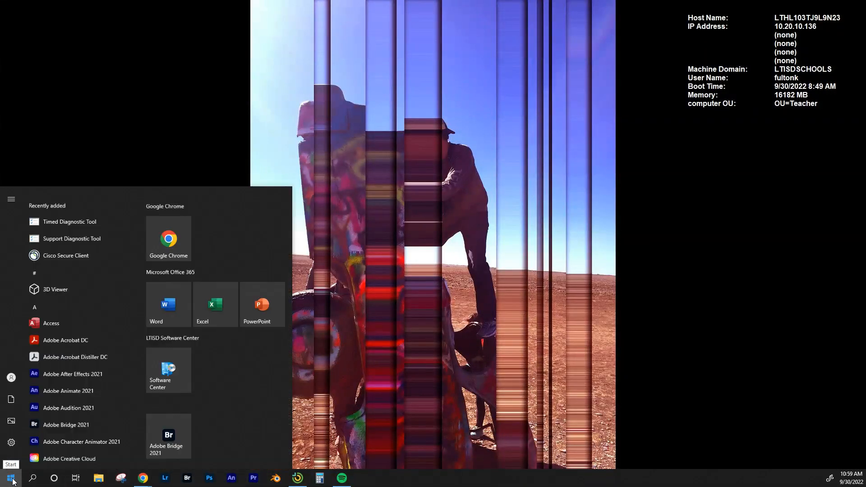
scroll(64, 377, down, 4)
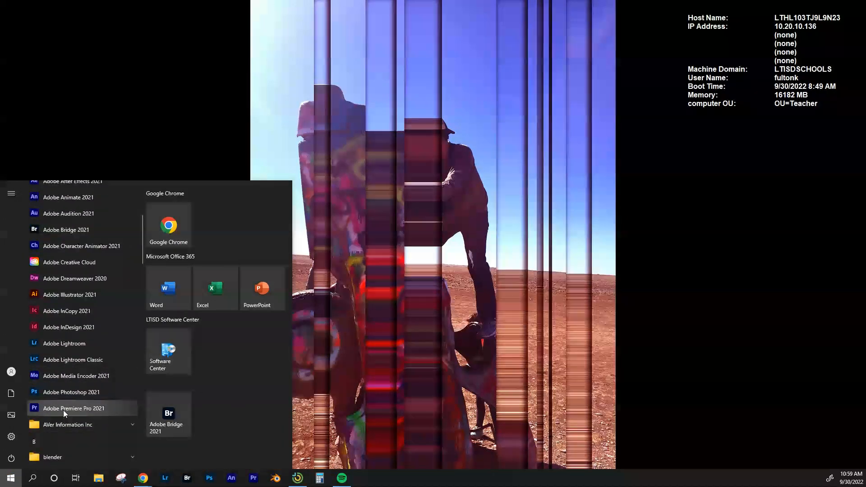
click(63, 409)
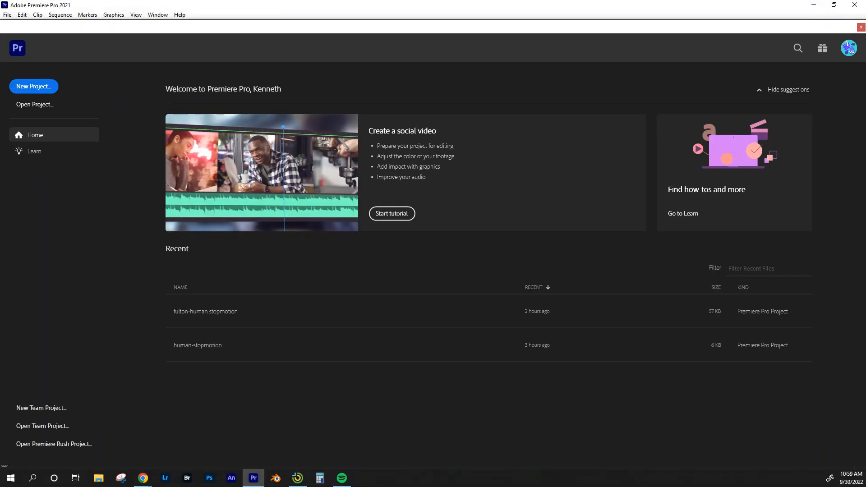
click(33, 86)
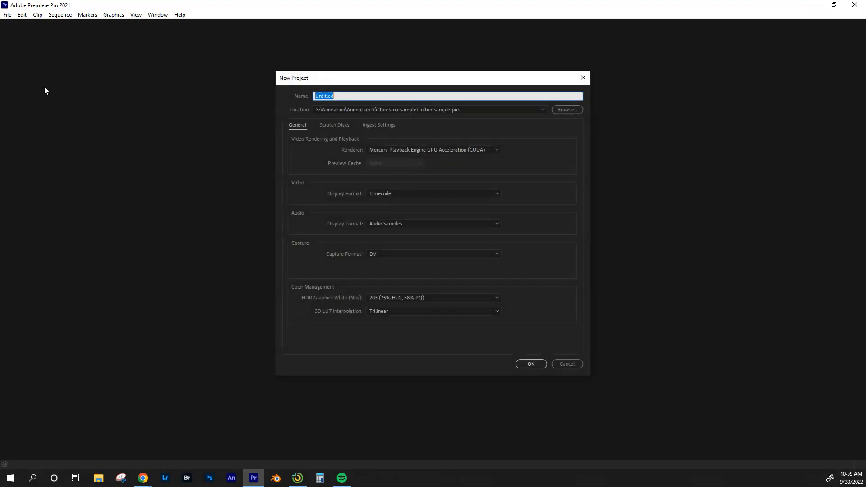
text(sample-stopmotion)
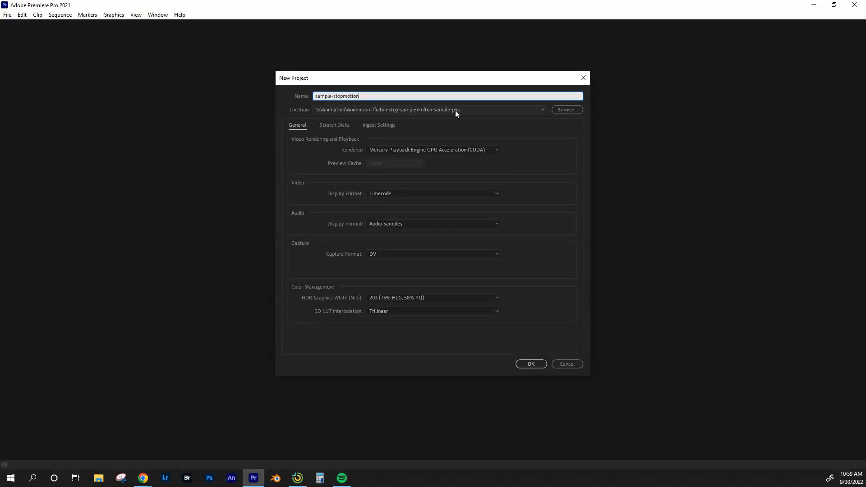
Step: Browse for the project location and open the sample folder on the S: drive
click(571, 110)
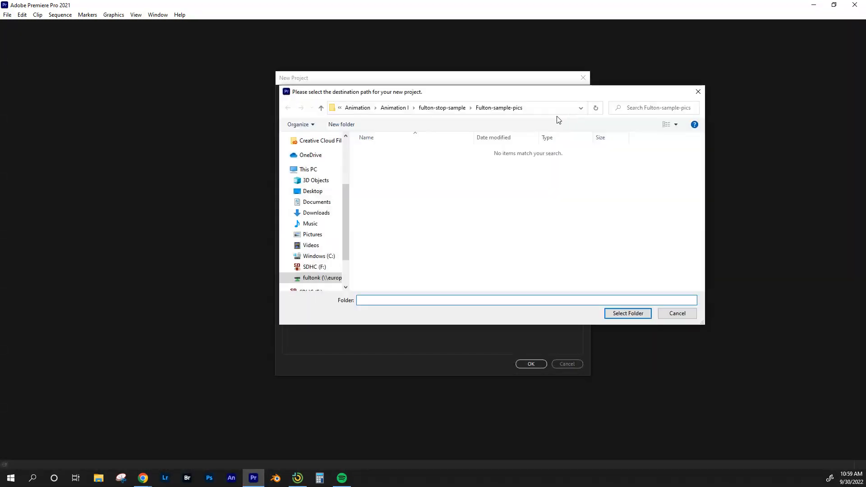
click(357, 107)
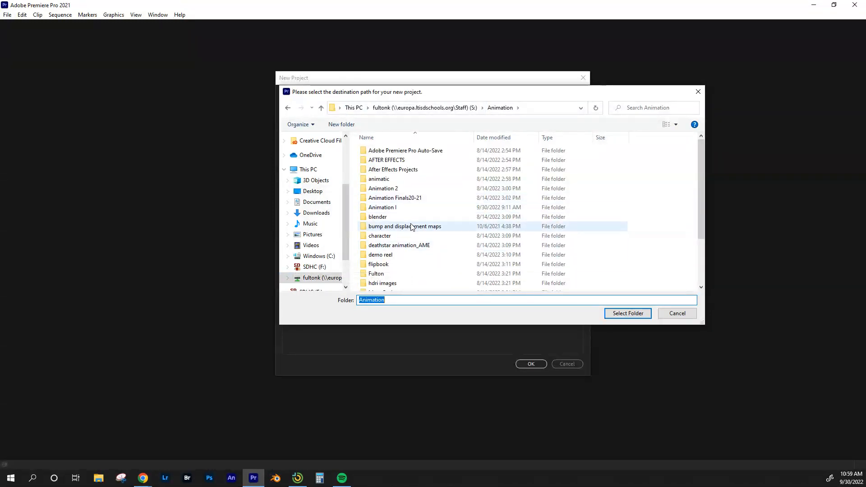
scroll(408, 180, down, 2)
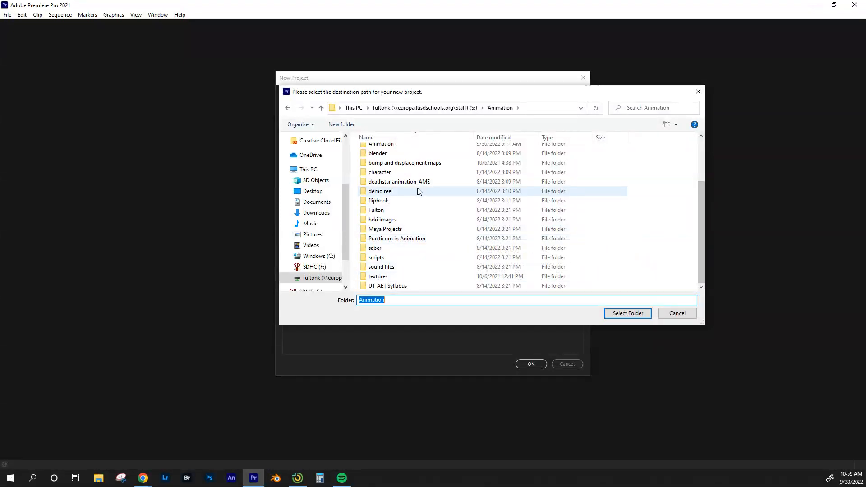
scroll(420, 190, up, 5)
click(437, 108)
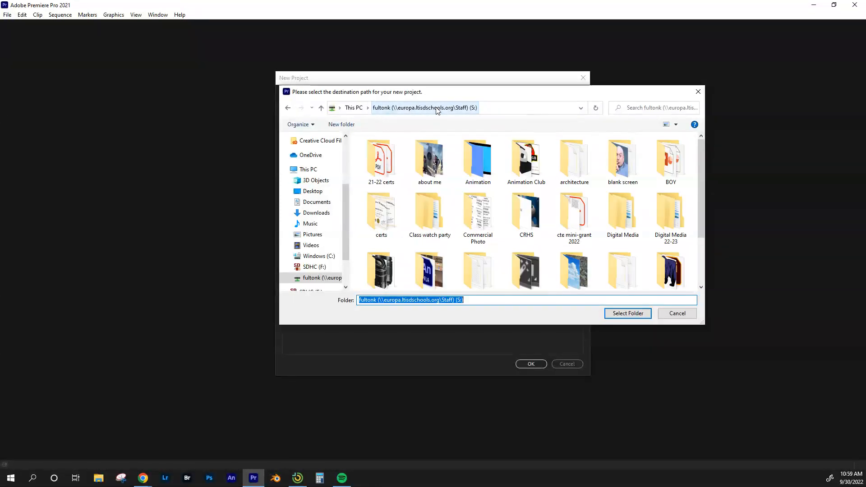
scroll(498, 236, down, 1)
click(425, 262)
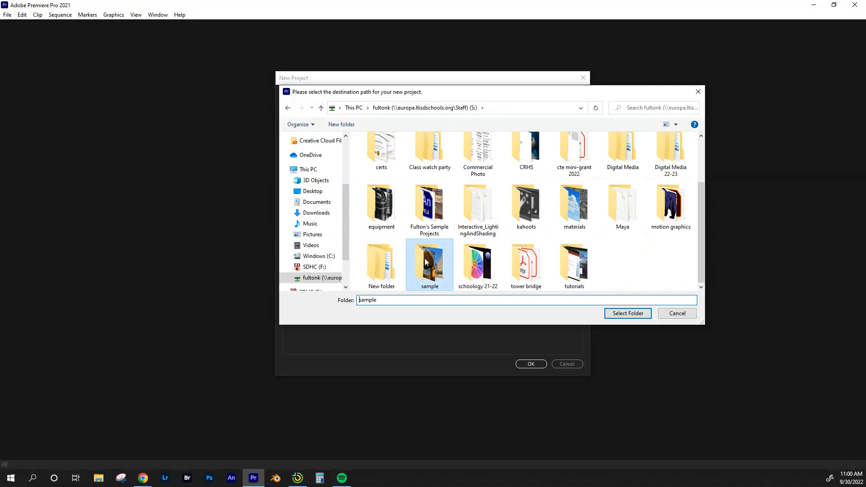
double_click(425, 262)
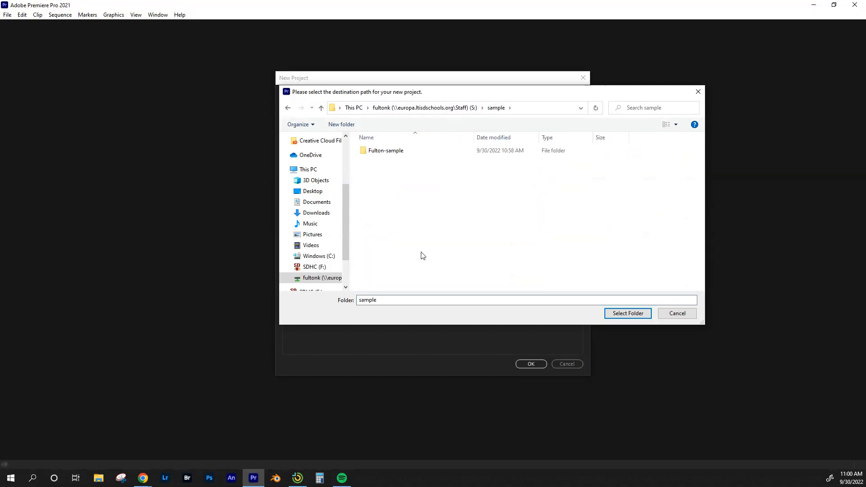
Step: Choose the subfolder inside the S: drive's sample folder as the project location and create the project
click(372, 155)
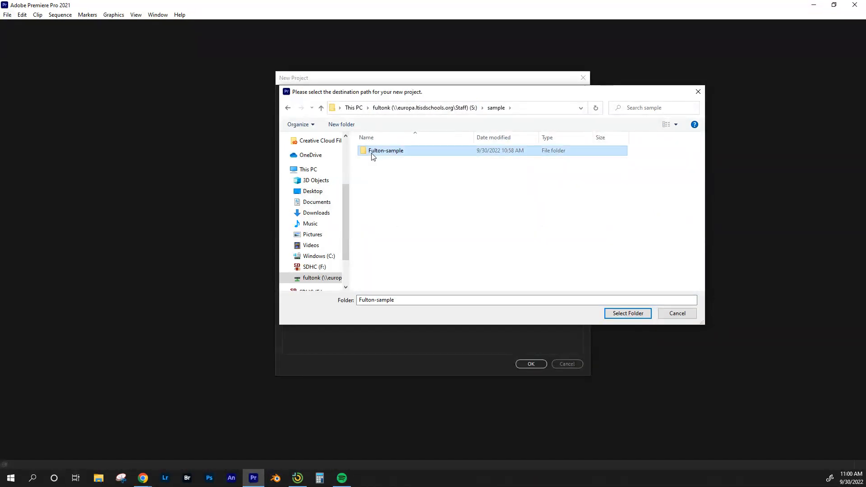
double_click(398, 151)
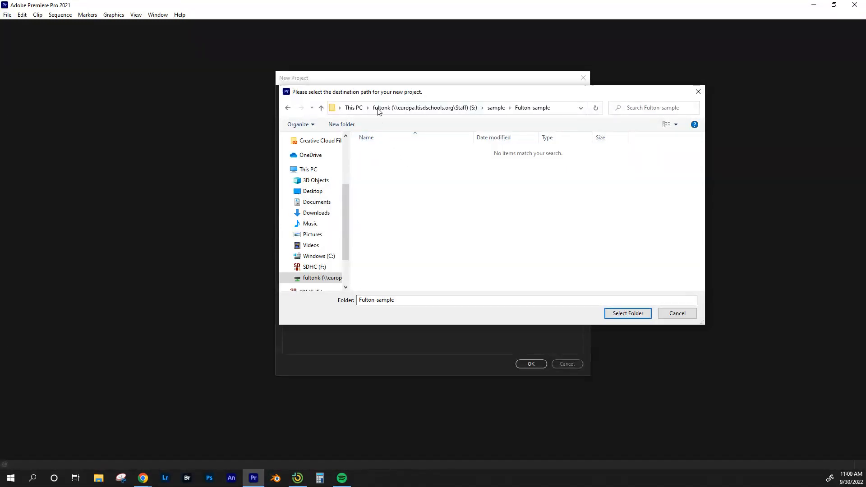
click(496, 108)
click(386, 154)
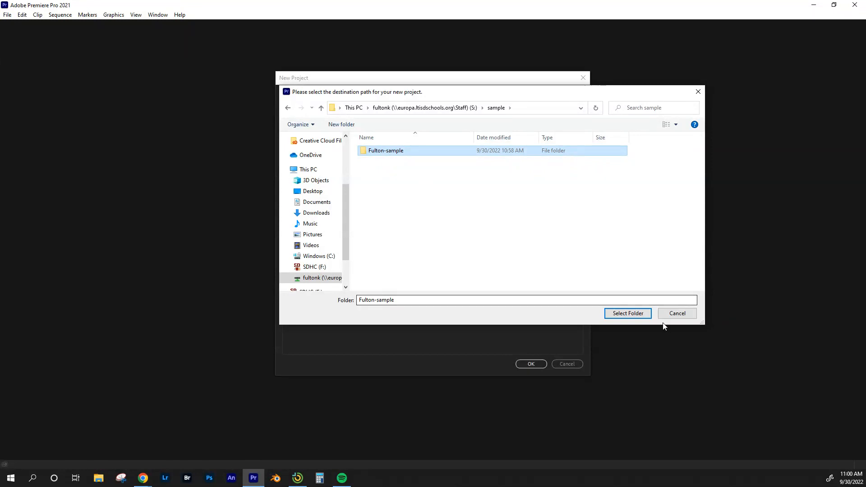
click(629, 315)
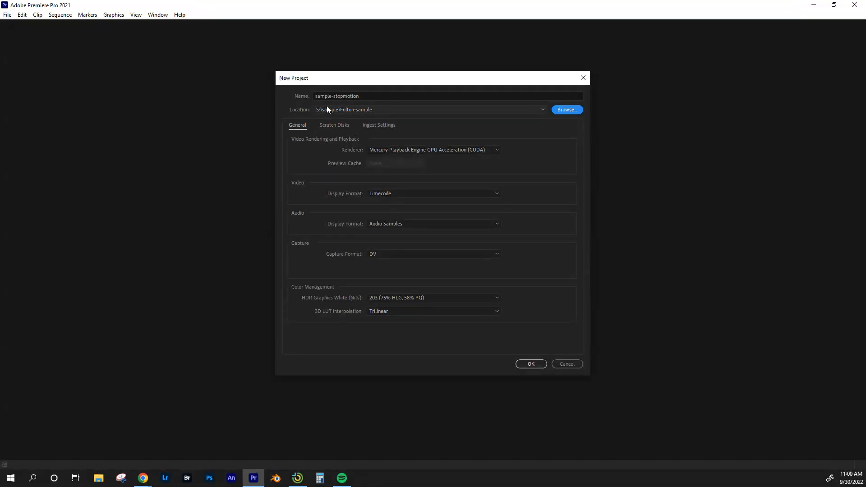
click(527, 364)
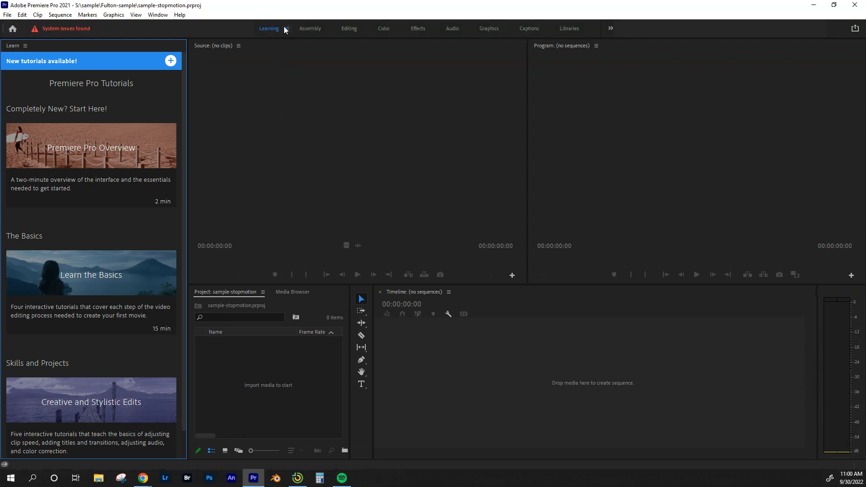
Step: Switch to the Editing workspace and make the Project panel active
click(349, 29)
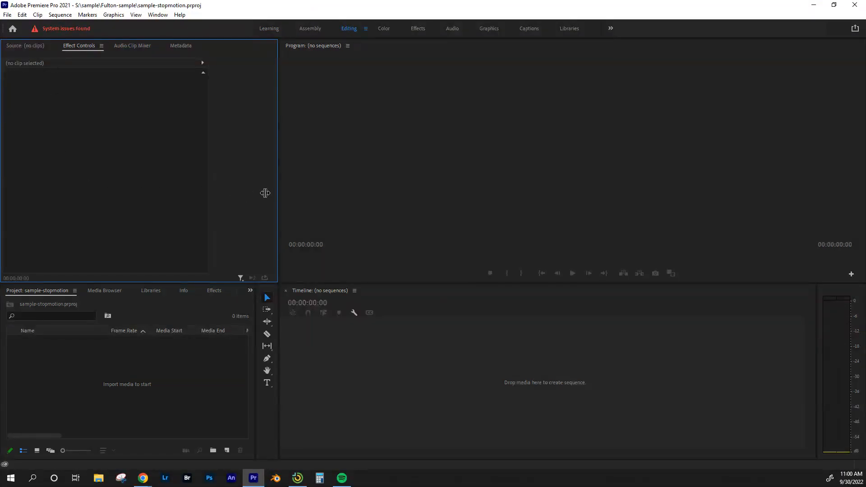
key(shift+1)
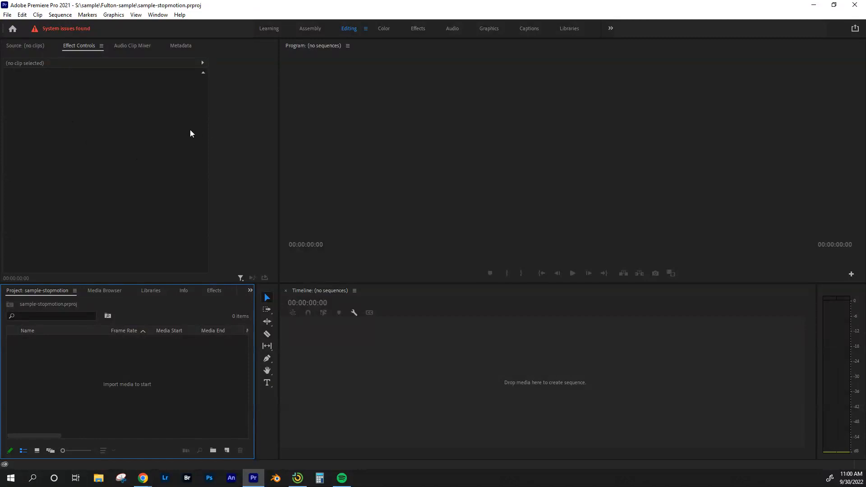
click(547, 369)
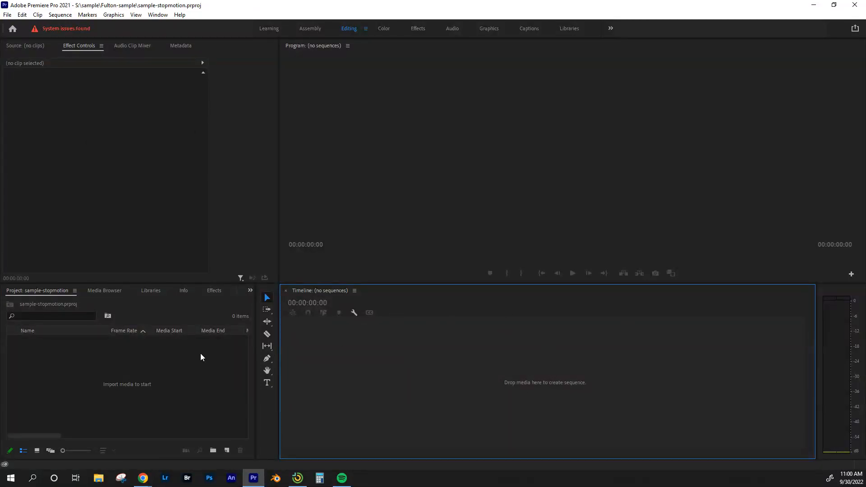
click(95, 374)
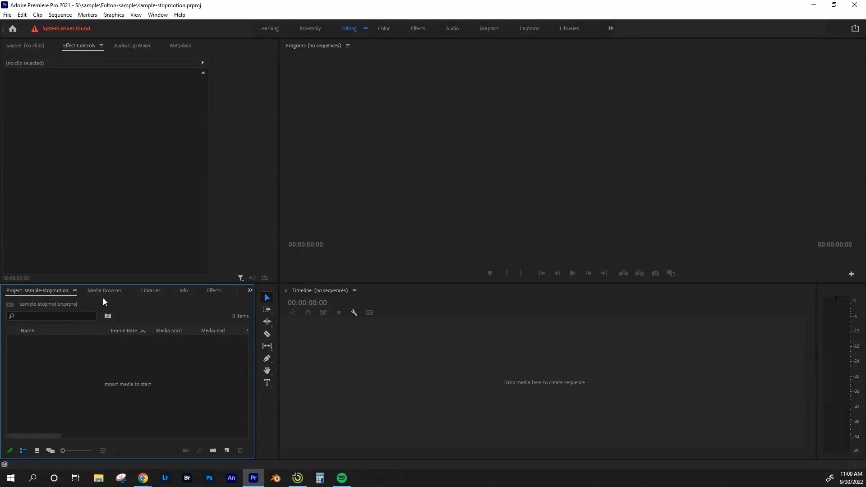
Step: Set the still image default duration to 1 frame in the Timeline preferences and apply it
click(21, 17)
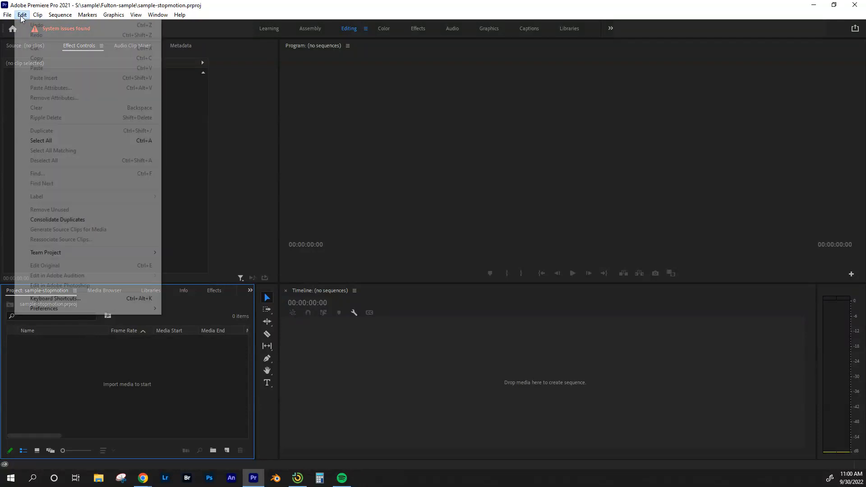
mouse_move(61, 310)
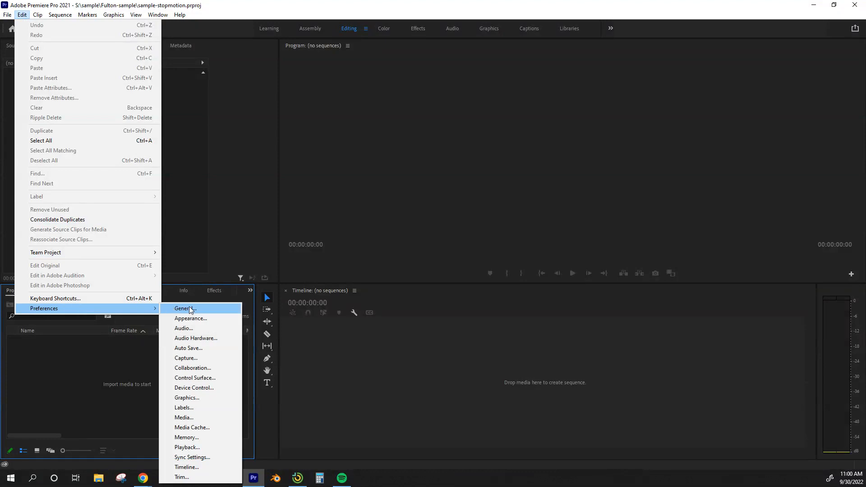
click(201, 471)
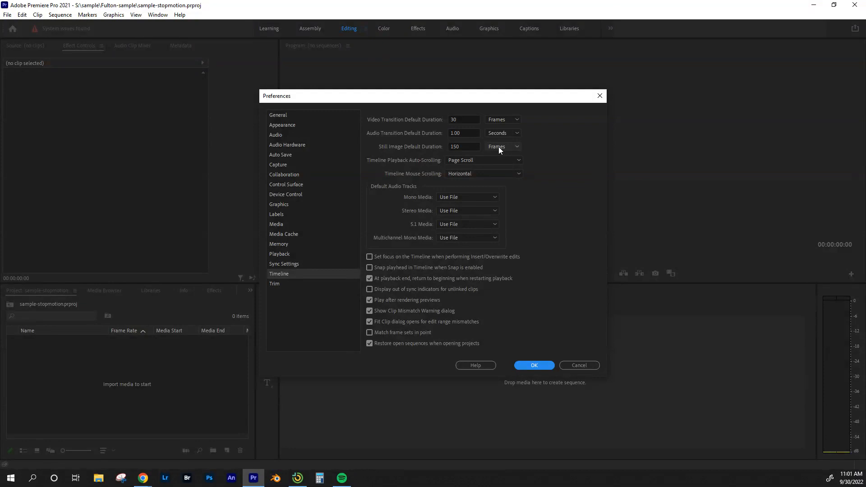
double_click(462, 147)
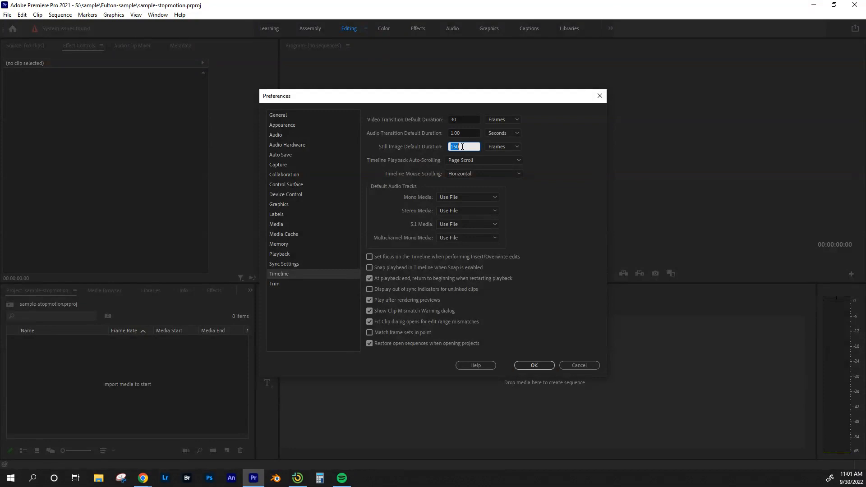
text(1)
click(458, 146)
double_click(460, 147)
click(541, 153)
click(535, 366)
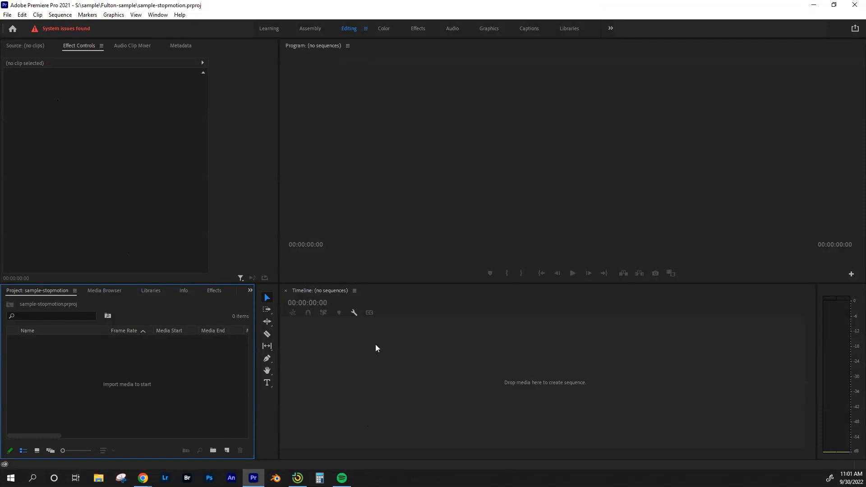
Step: Start a new sequence with Custom editing mode and a timebase of 12.00 frames/second
click(227, 451)
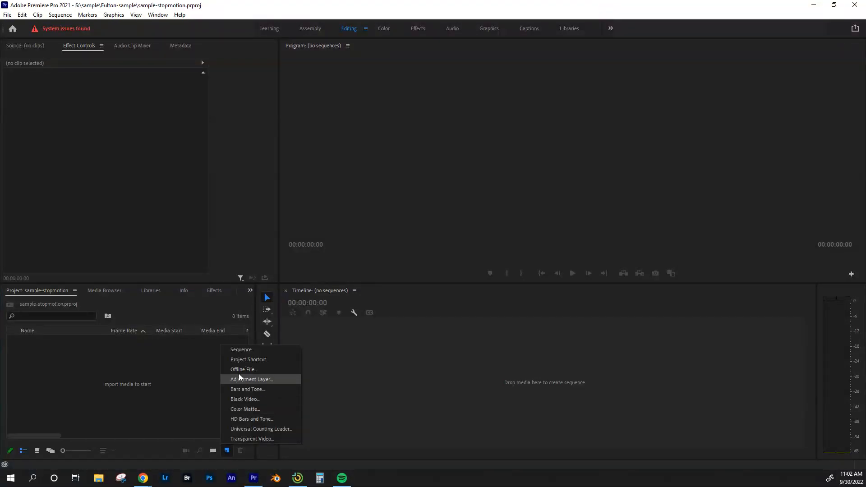
click(242, 351)
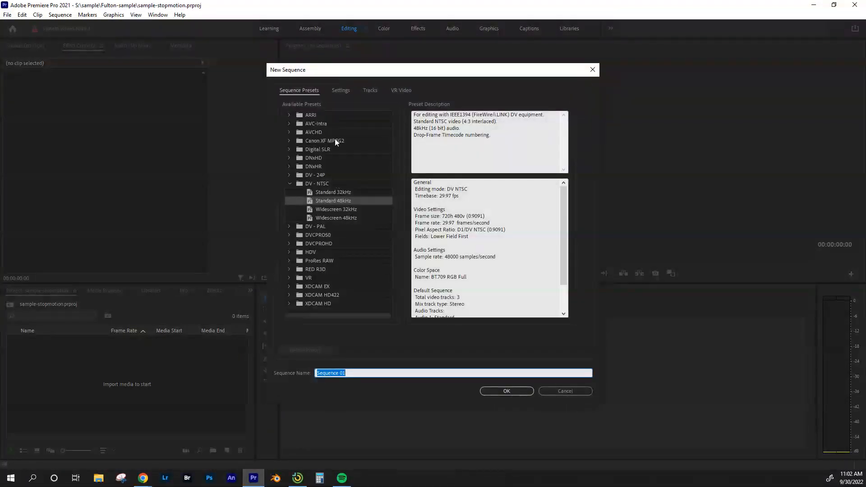
click(336, 91)
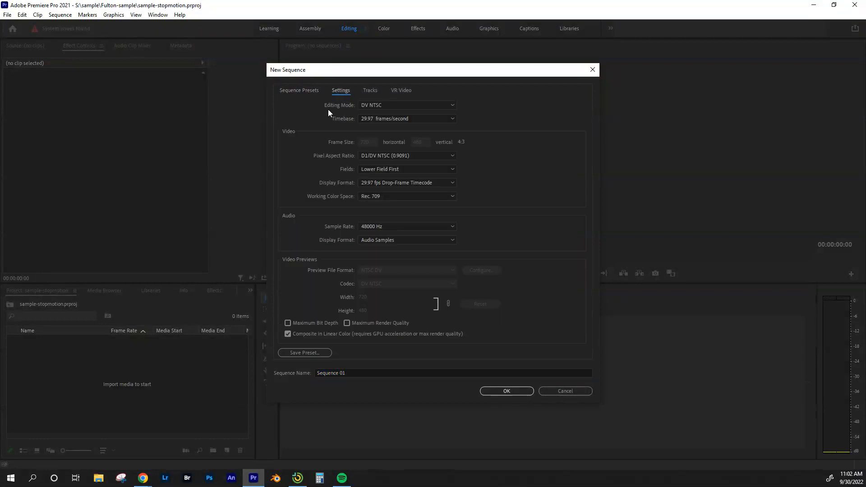
click(377, 104)
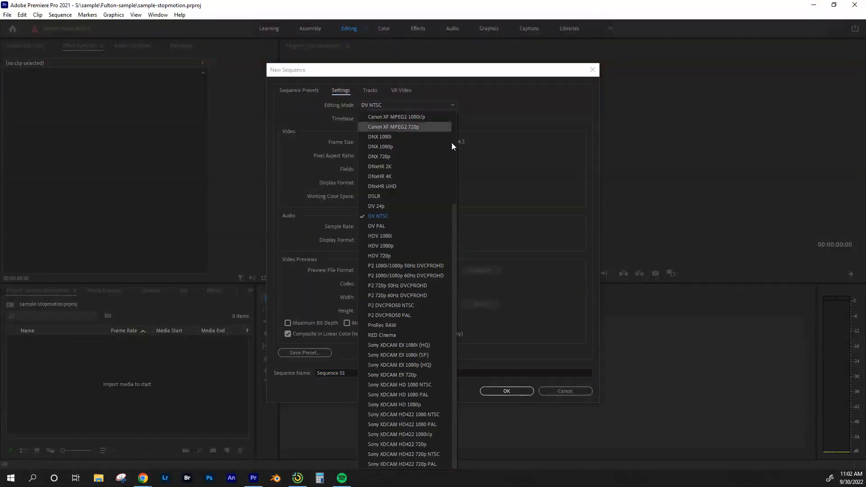
drag(455, 233, 460, 105)
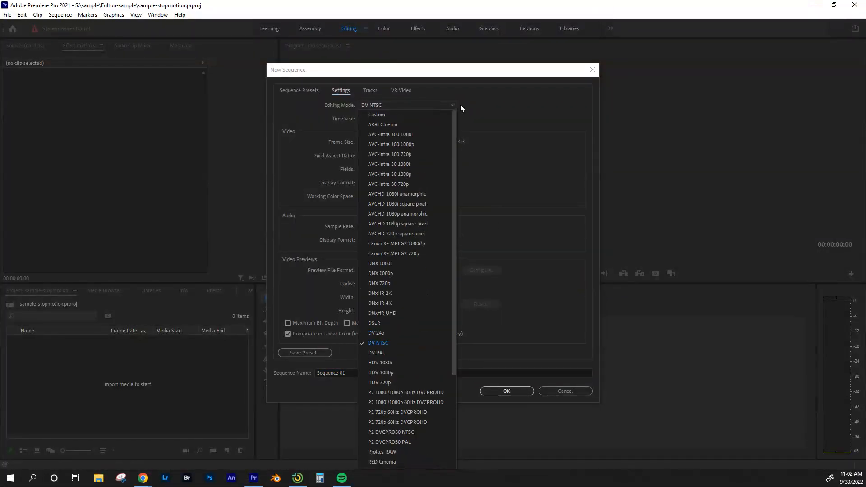
click(370, 117)
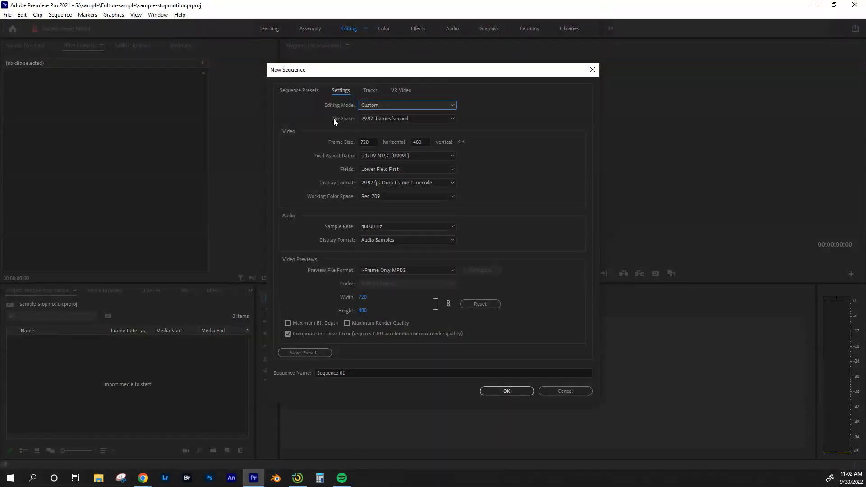
click(397, 118)
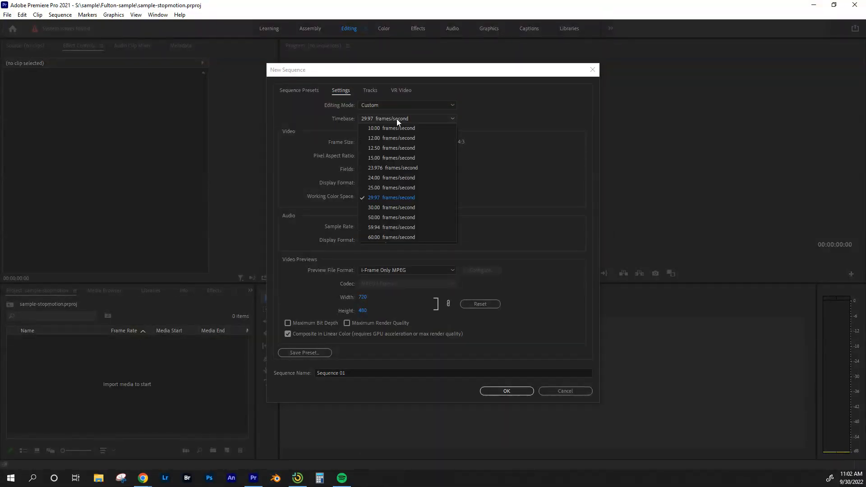
click(390, 141)
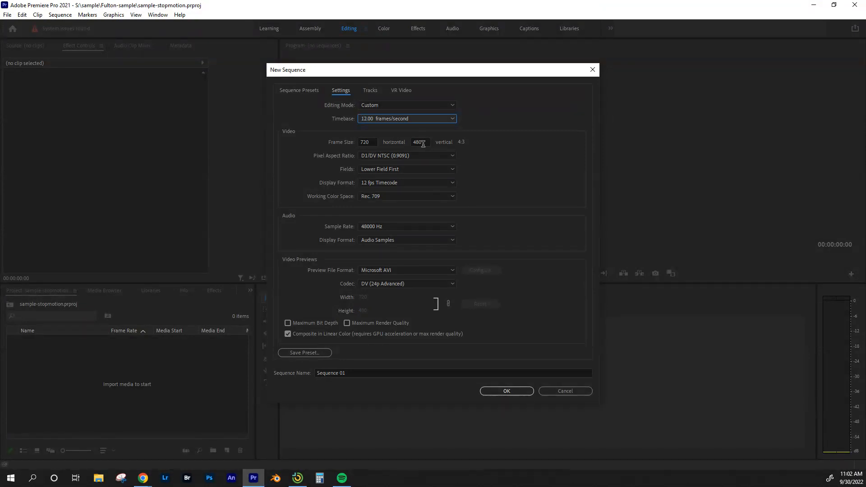
Step: Set the sequence's horizontal frame size to 1920, change its vertical frame size, and create the sequence
double_click(374, 142)
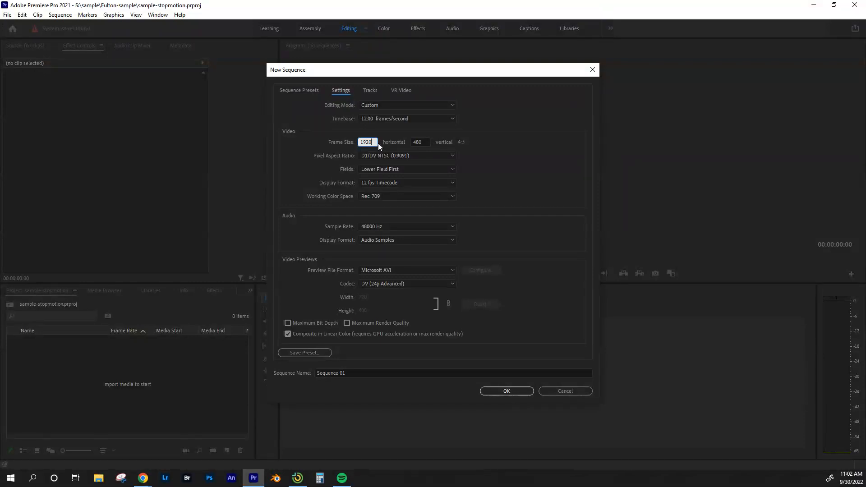
double_click(419, 142)
click(539, 168)
click(508, 391)
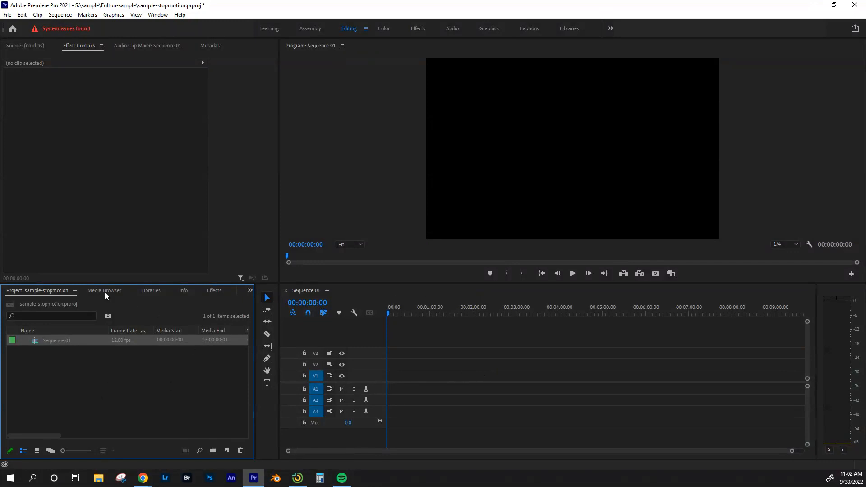
Step: Import all the JPG photos from DSC_5226 through DSC_5305 into the project, leaving out the sample-stopmotion project file
click(108, 391)
double_click(108, 389)
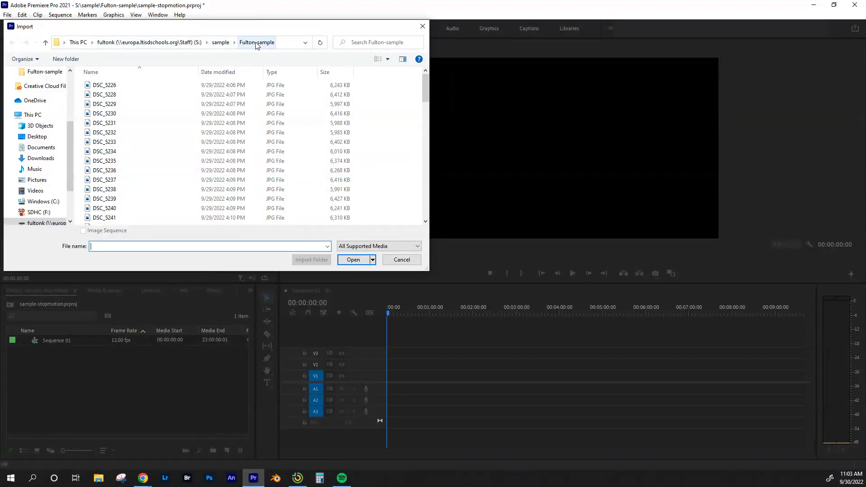
drag(426, 92, 452, 215)
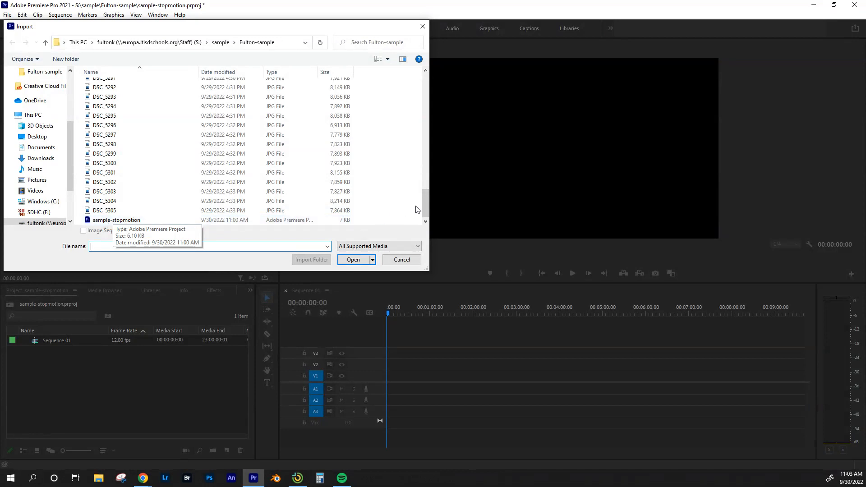
drag(425, 205, 432, 79)
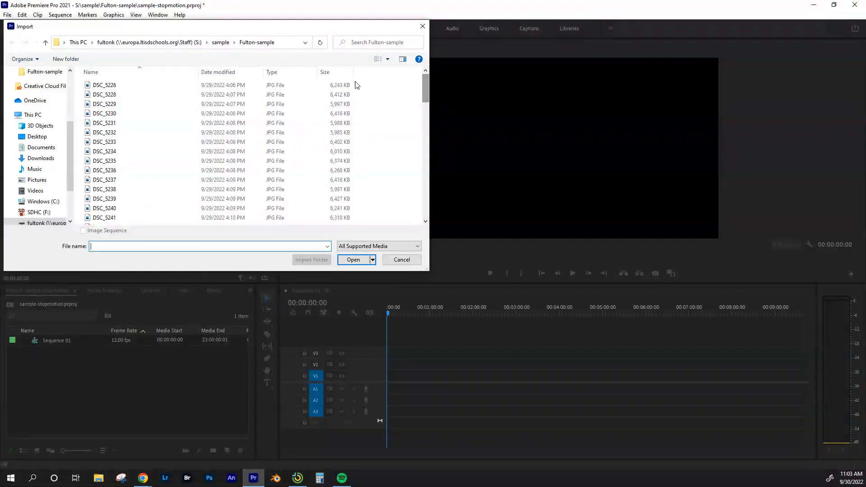
click(95, 86)
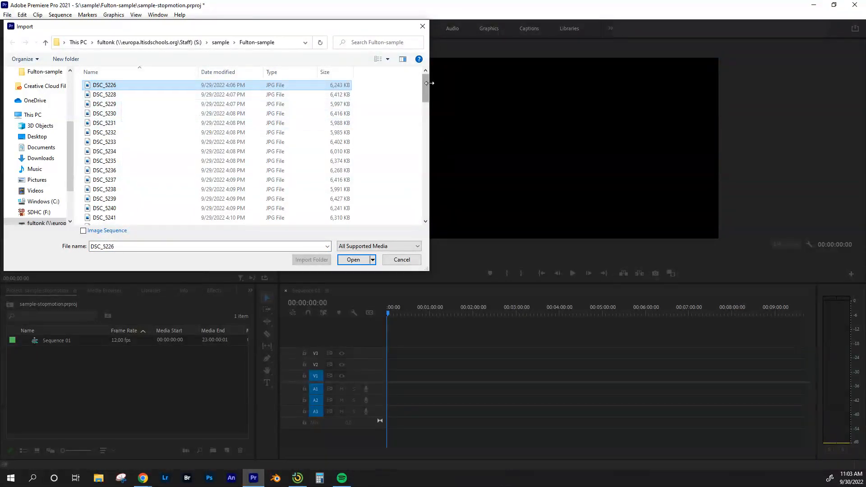
drag(425, 84, 421, 213)
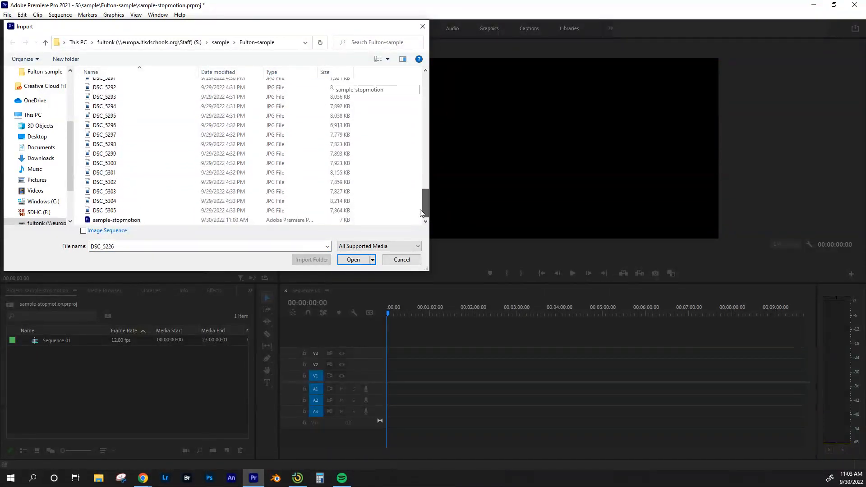
shift+click(106, 211)
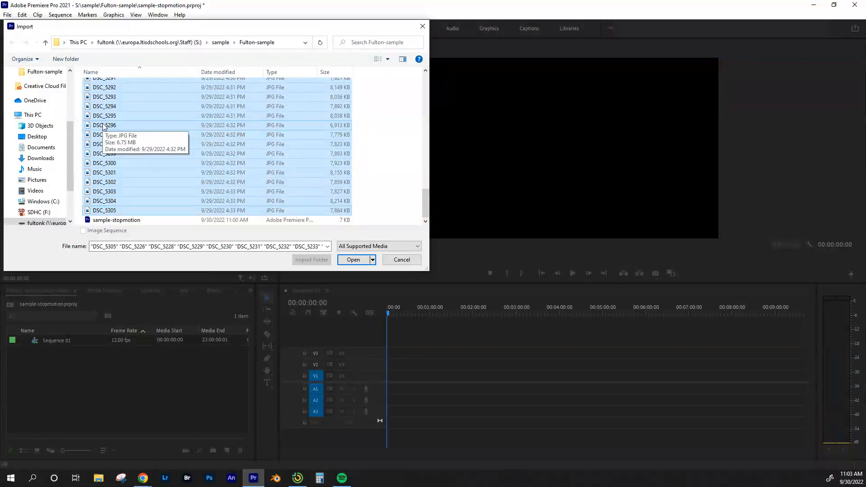
click(354, 261)
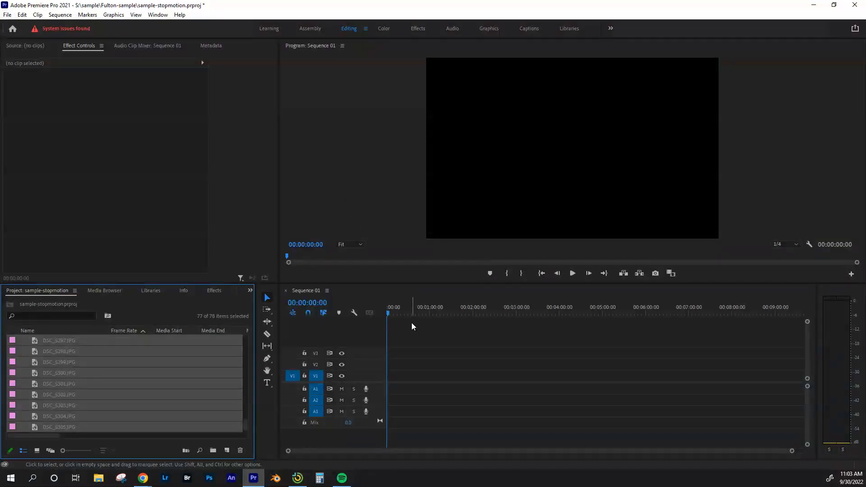
Step: Examine the imported photos and their order in the Project panel, comparing icon view with list view and ending in list view
click(110, 386)
drag(245, 426, 247, 361)
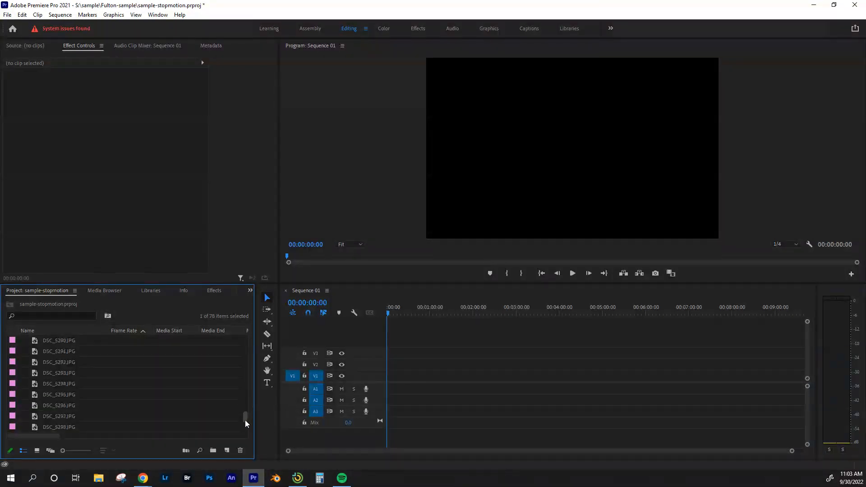
drag(245, 420, 243, 435)
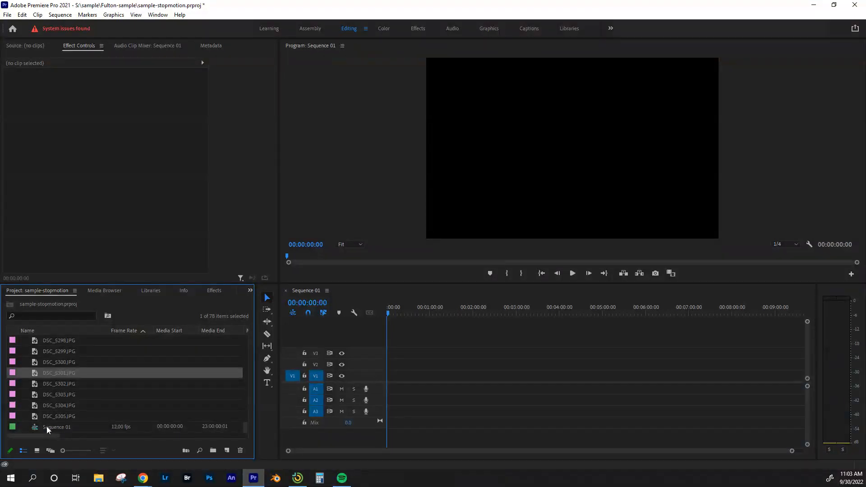
click(37, 450)
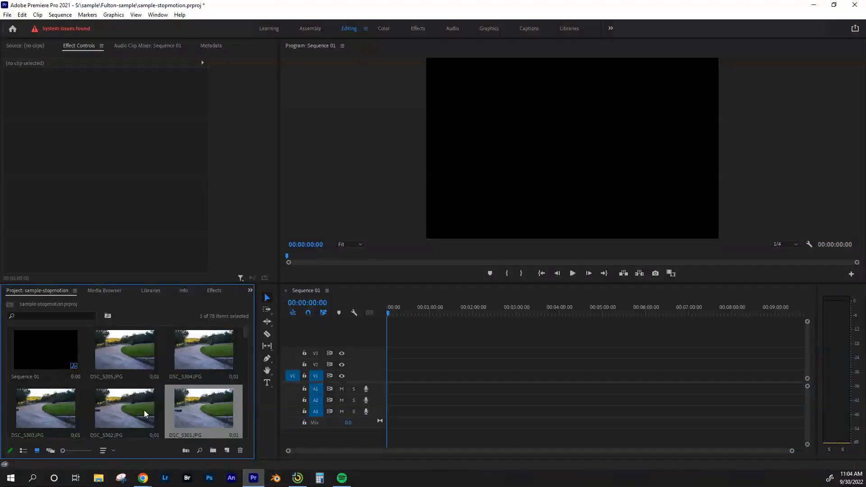
click(25, 453)
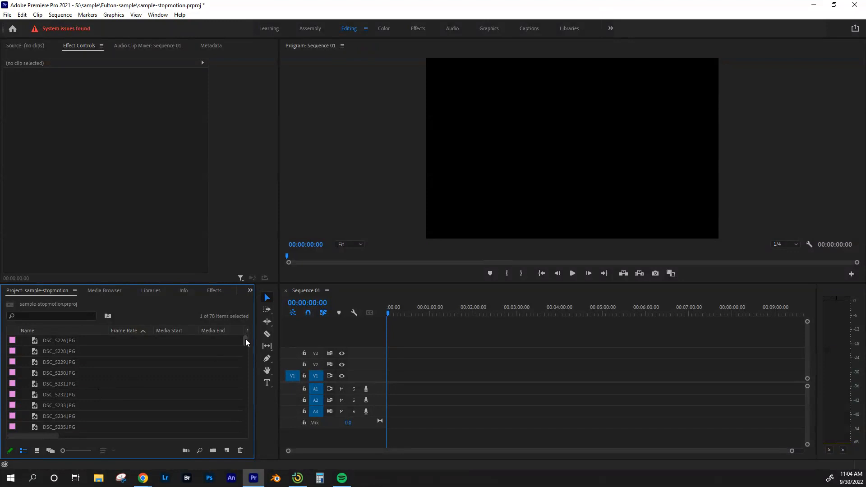
click(37, 451)
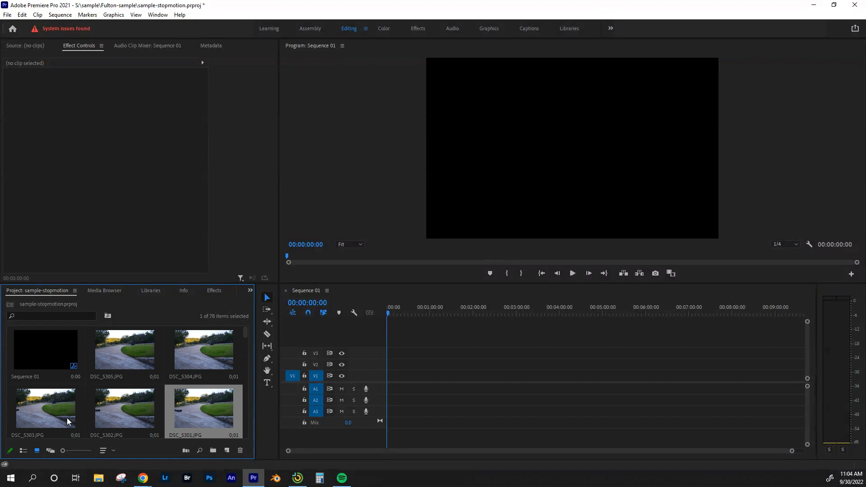
mouse_move(246, 330)
mouse_down()
mouse_move(245, 348)
mouse_move(251, 318)
mouse_up()
click(23, 450)
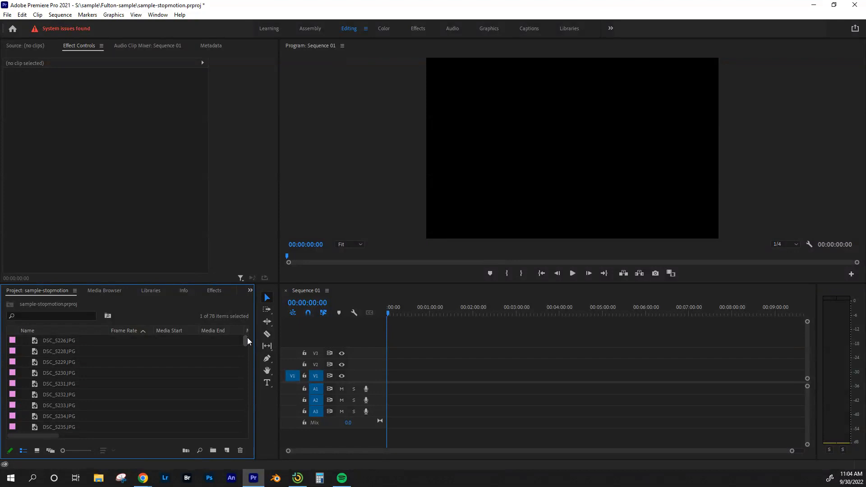
Step: Select photos DSC_5226.JPG through DSC_5305.JPG in the project and place them together at the start of track V1
drag(247, 341, 246, 371)
click(31, 342)
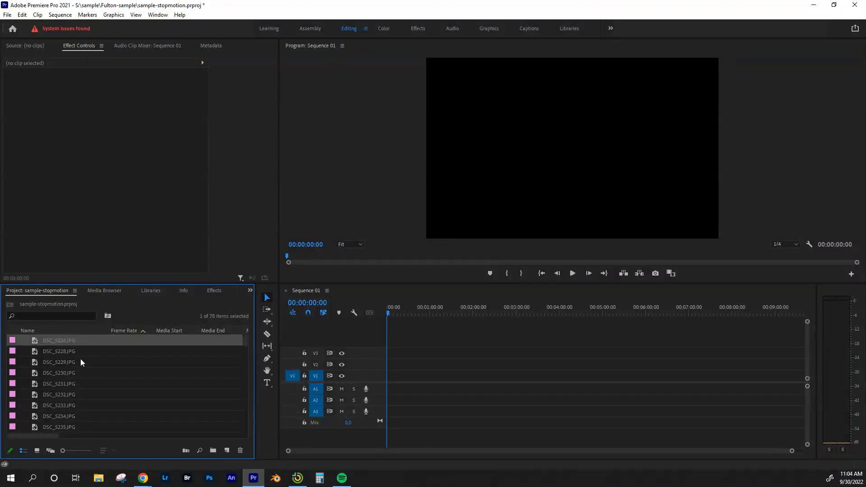
drag(246, 340, 247, 429)
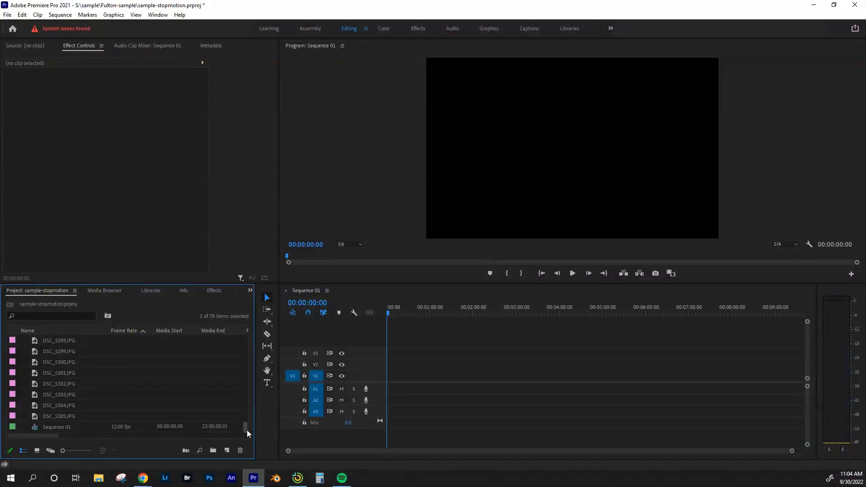
shift+click(44, 416)
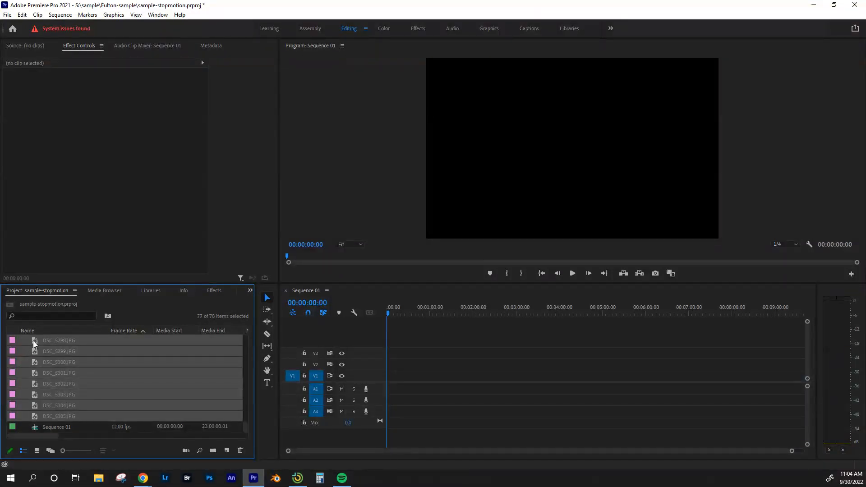
drag(34, 340, 387, 381)
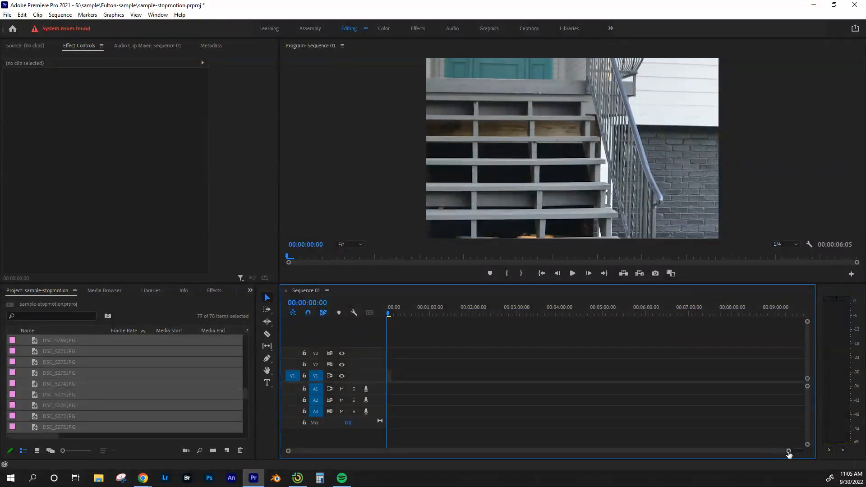
Step: Select all the photo clips on track V1 and apply Scale to Frame Size to them
drag(789, 454, 550, 464)
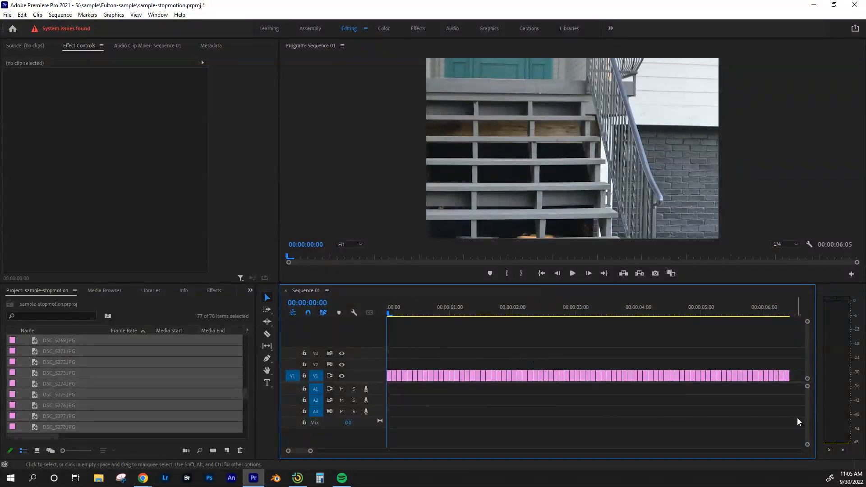
drag(797, 417, 388, 347)
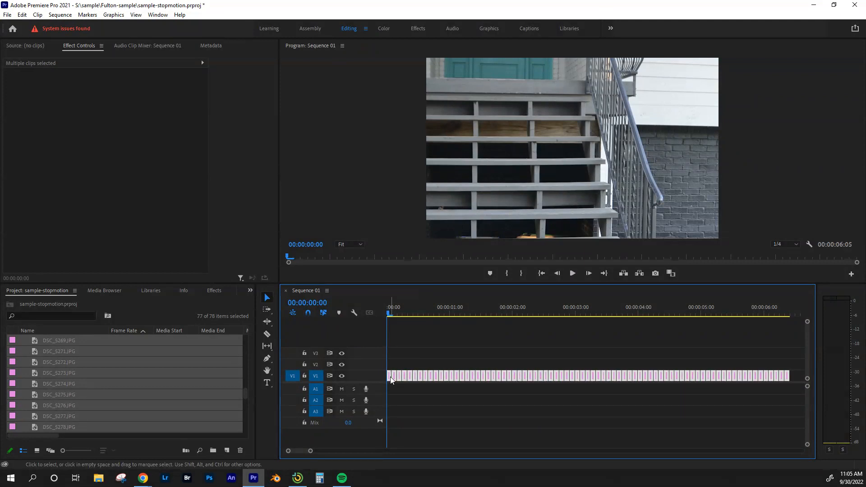
right_click(464, 376)
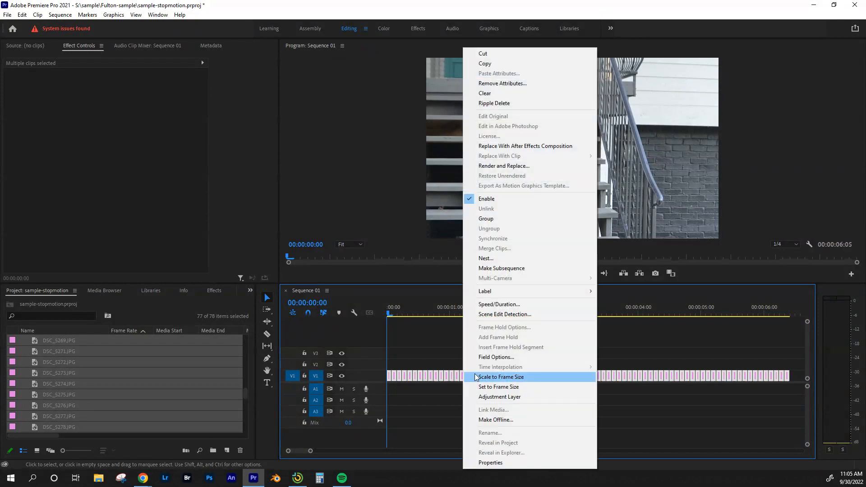
click(521, 378)
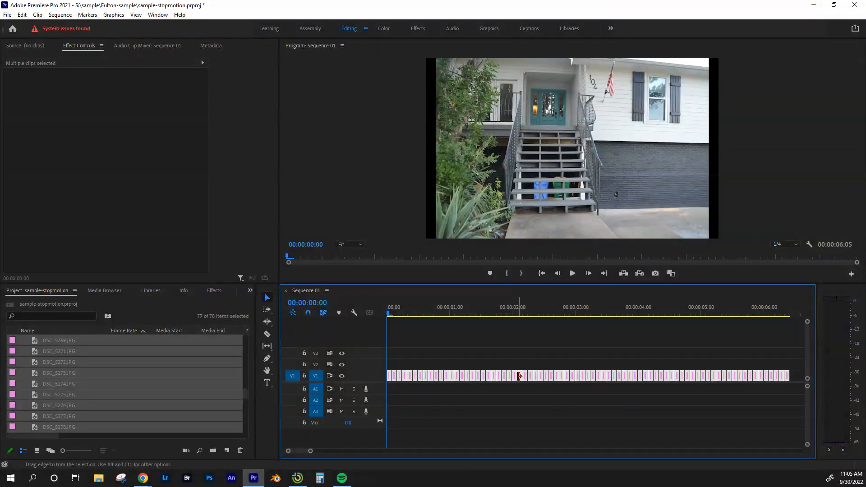
Step: Deselect the clips, scrub through the sequence, and play it from the start to review the stop-motion animation
click(506, 391)
drag(388, 311, 581, 318)
drag(540, 319, 382, 320)
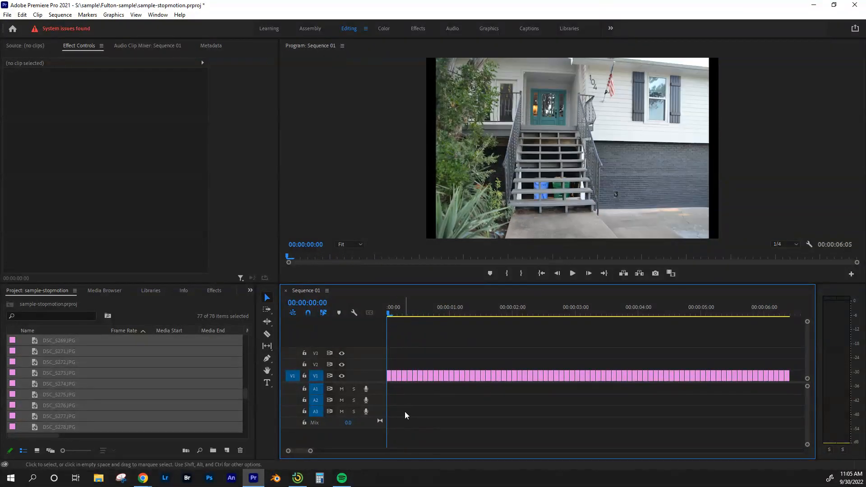
click(572, 274)
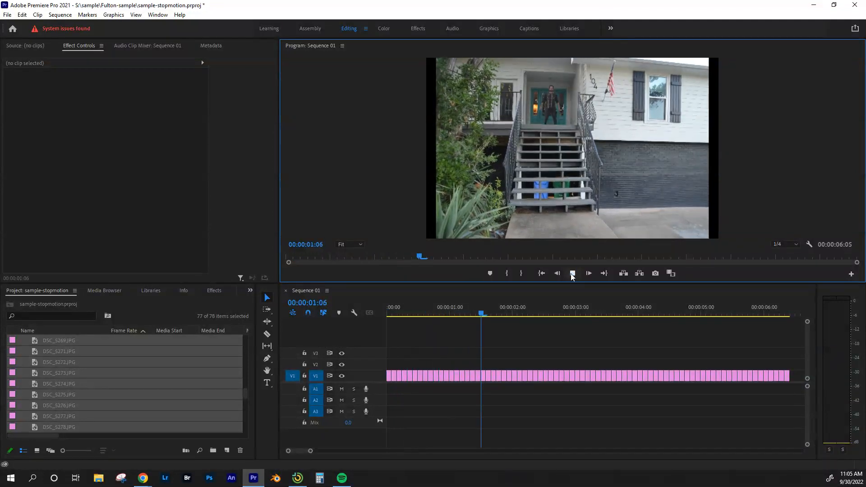
click(572, 274)
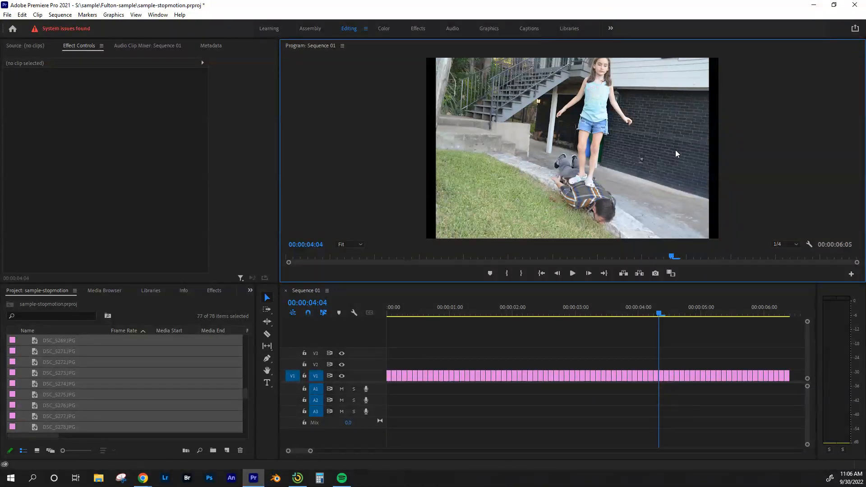
click(390, 377)
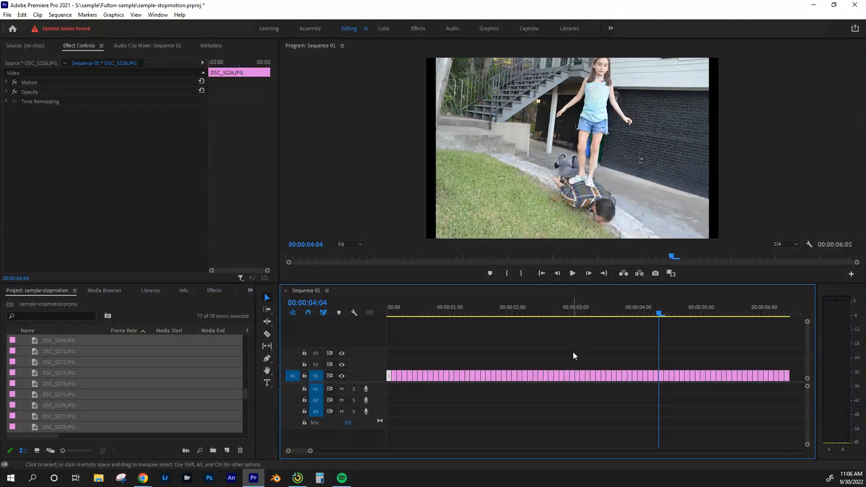
click(485, 339)
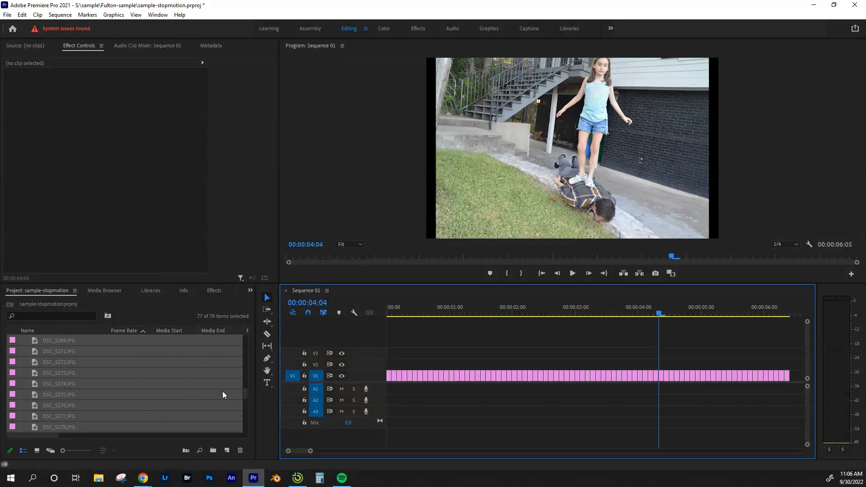
Step: Set the horizontal frame size of Sequence 01 to 1750 in its sequence settings and apply the change
drag(245, 394, 240, 435)
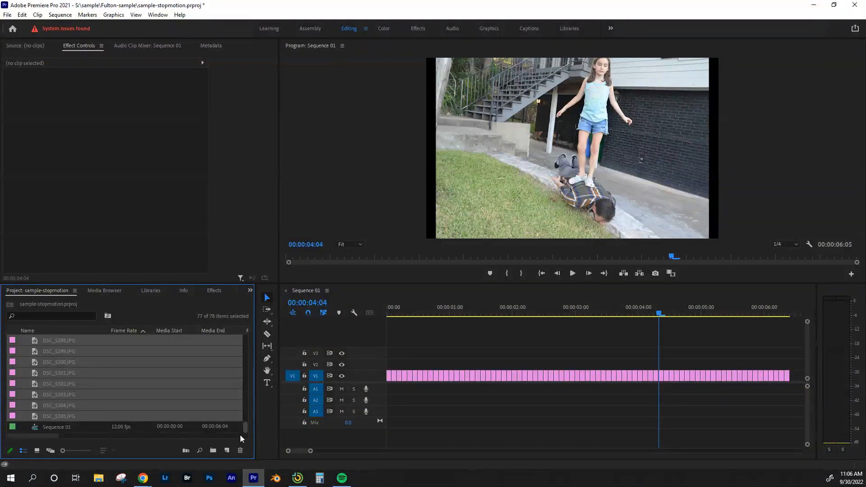
click(67, 429)
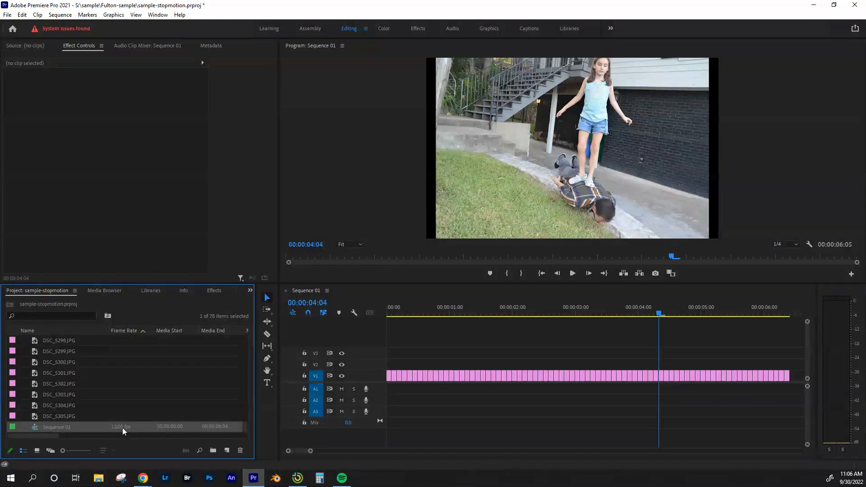
right_click(89, 427)
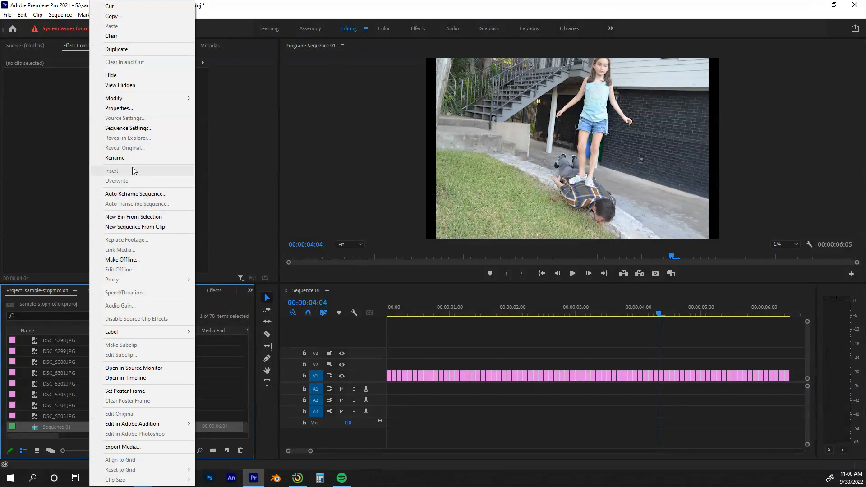
click(134, 129)
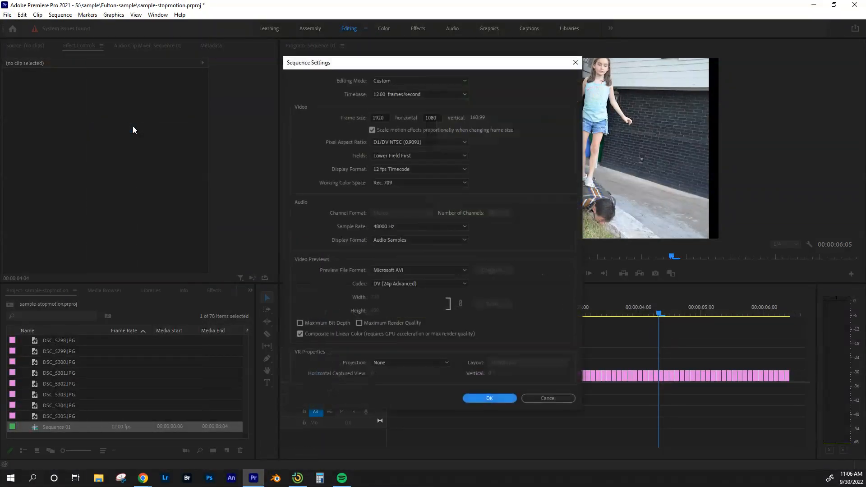
drag(411, 66, 216, 62)
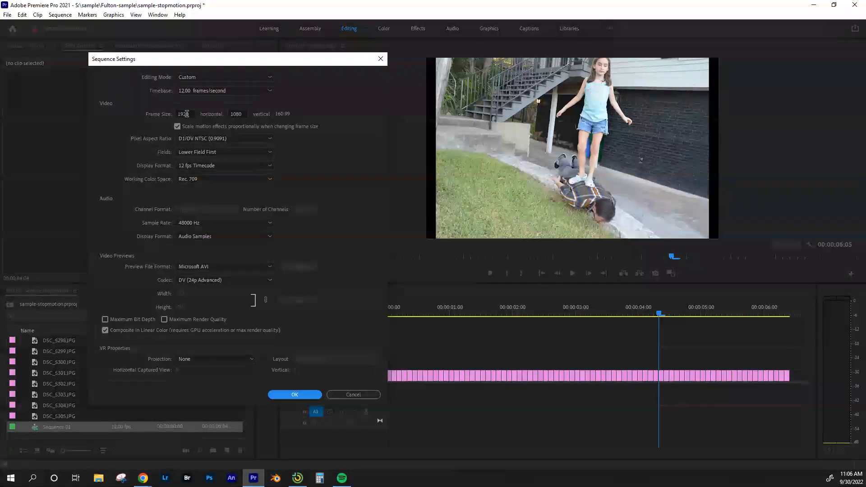
double_click(182, 114)
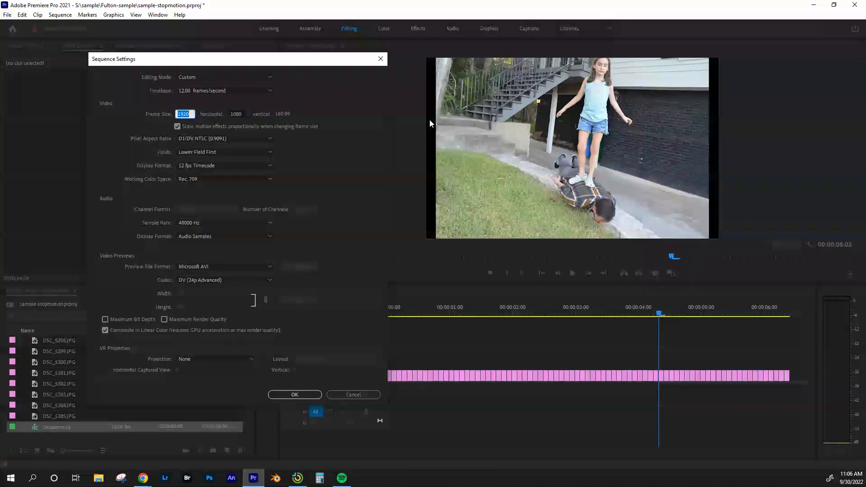
text(1750)
click(300, 394)
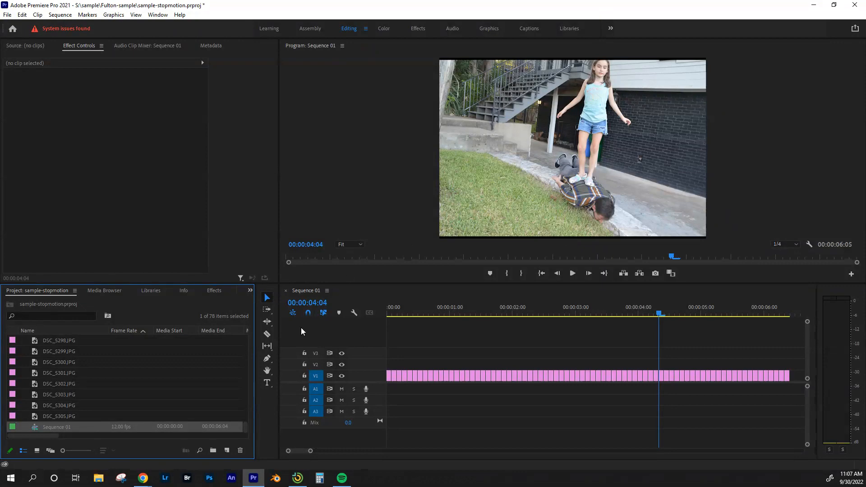
Step: Set the horizontal frame size of Sequence 01 to 1775 in its sequence settings and apply the change
right_click(115, 426)
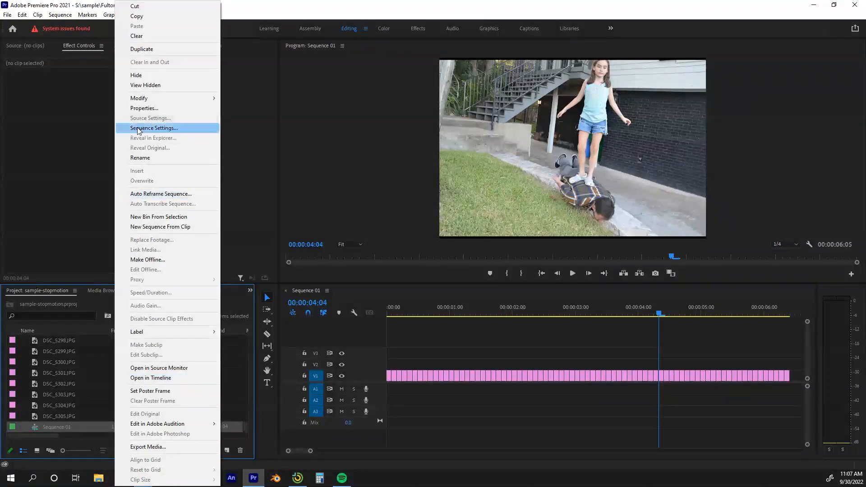
click(138, 128)
double_click(382, 116)
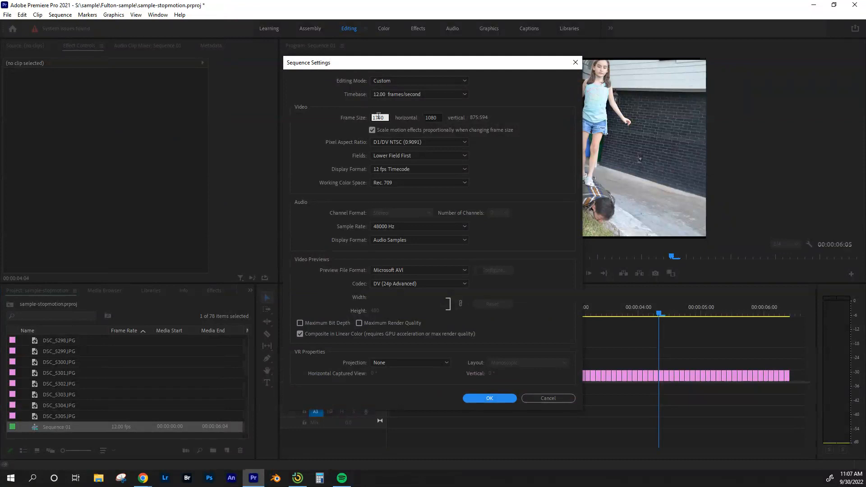
text(1775)
click(491, 400)
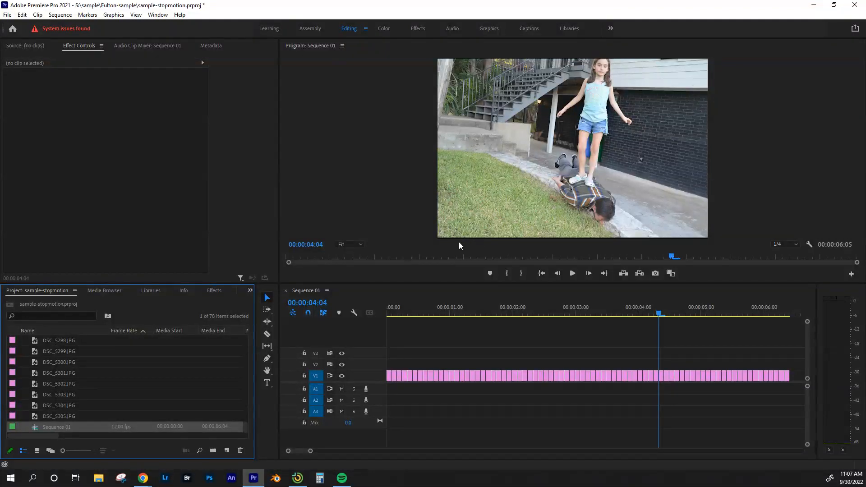
Step: Play Sequence 01 from the start to check how the photos fill the frame, stop playback, and return the playhead to the beginning
drag(658, 314, 385, 318)
click(573, 275)
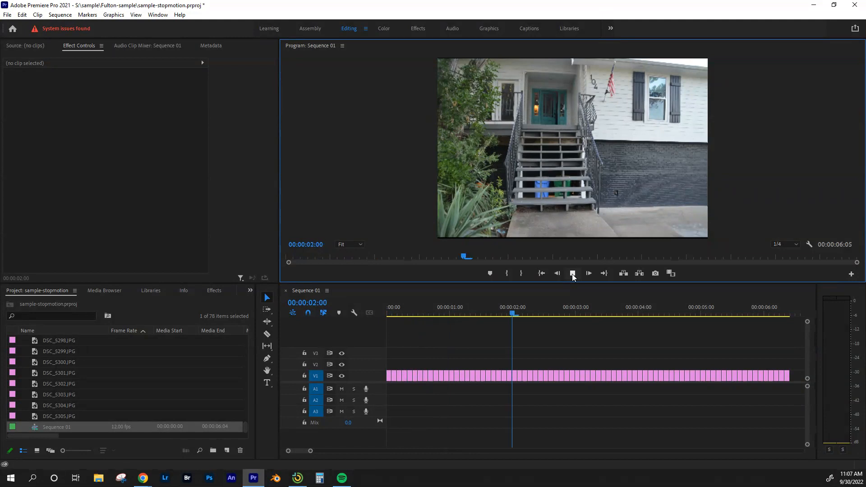
click(571, 274)
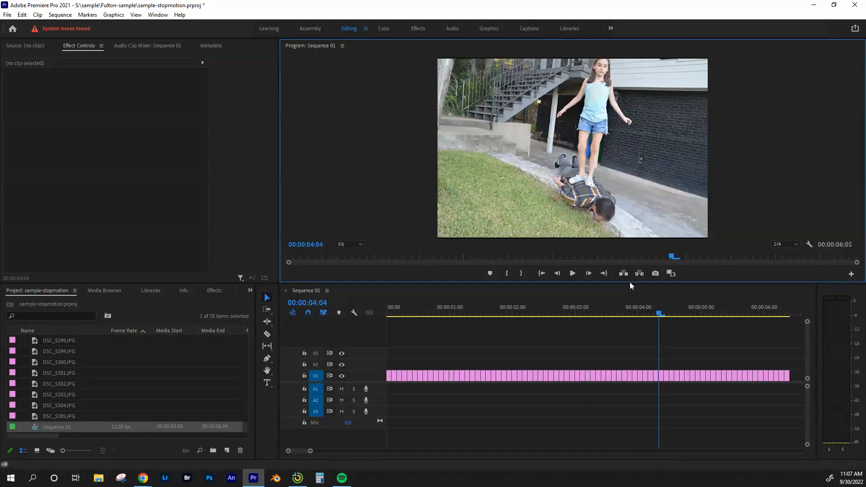
drag(659, 315, 384, 327)
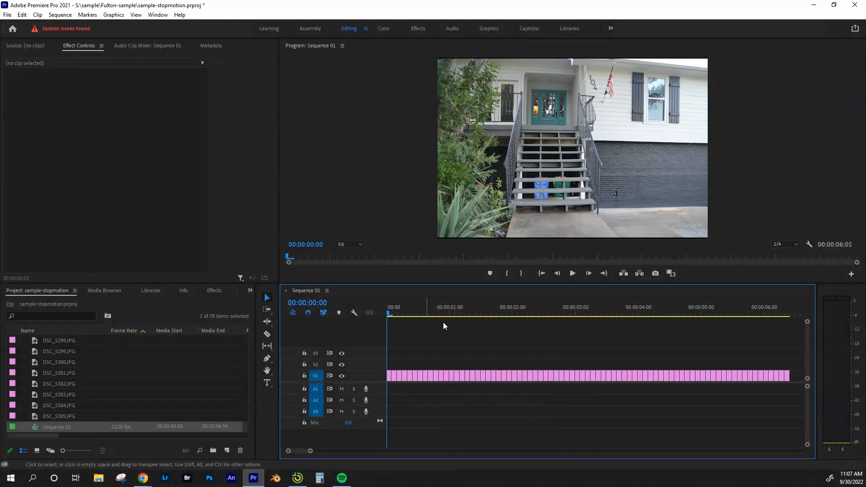
Step: Keep the program preview's playback resolution at 1/4, play the stop-motion sequence again, and return the playhead to the start
click(789, 243)
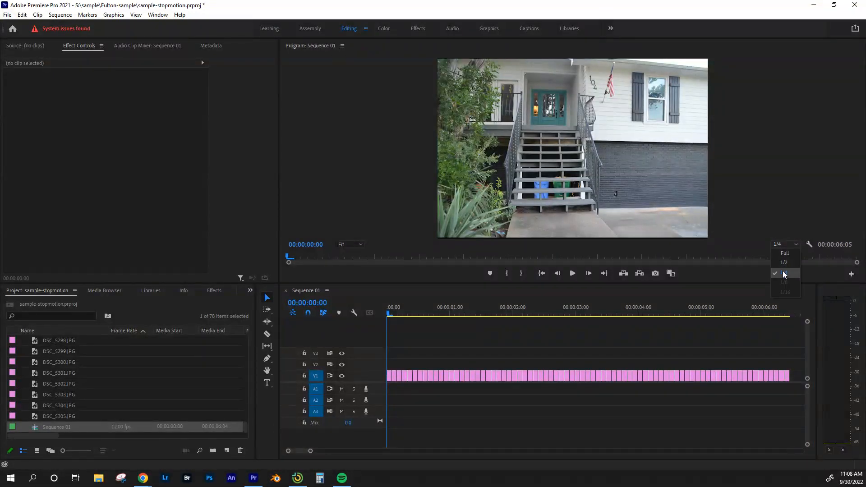
click(783, 272)
click(790, 244)
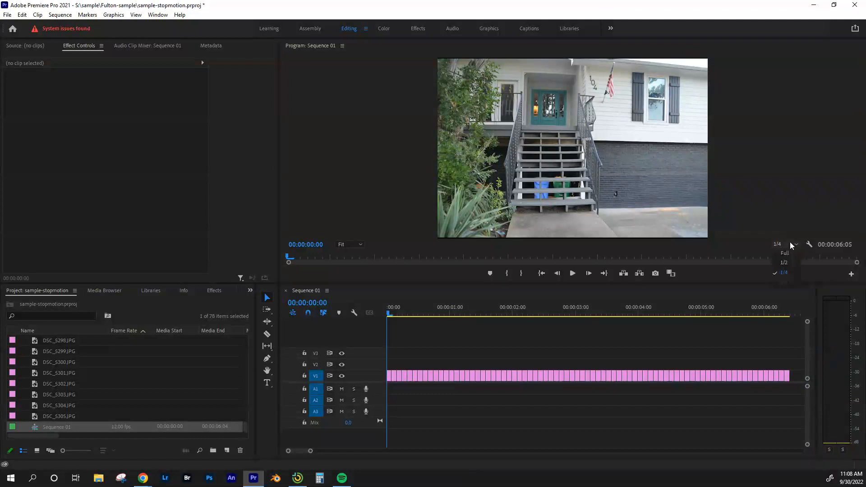
click(787, 272)
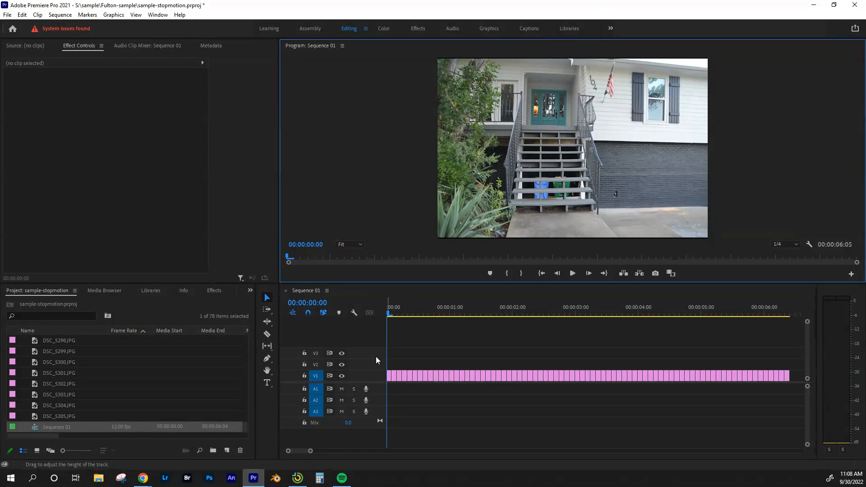
click(572, 274)
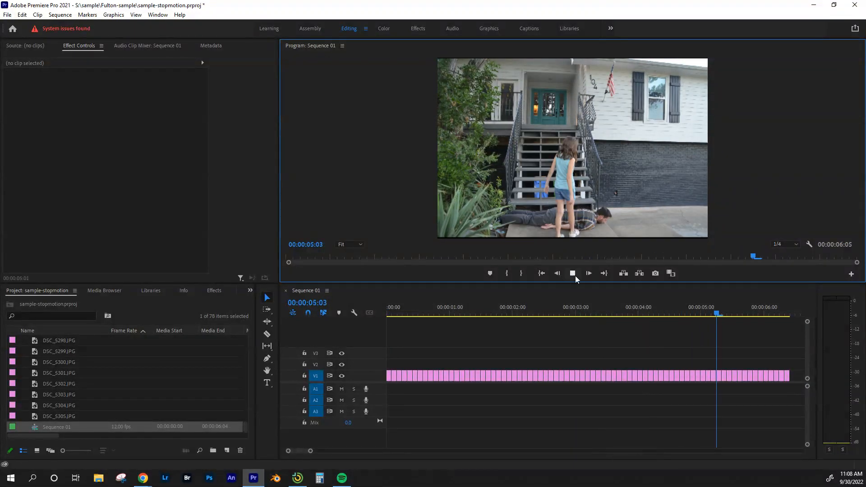
drag(674, 313, 364, 307)
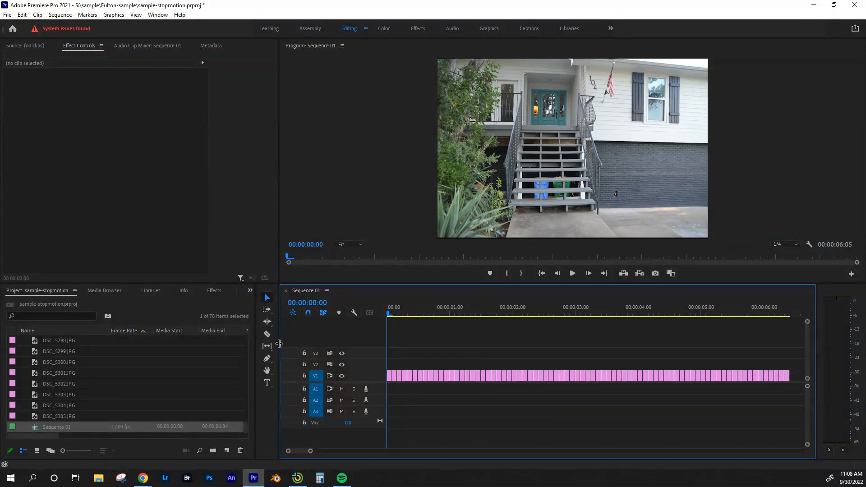